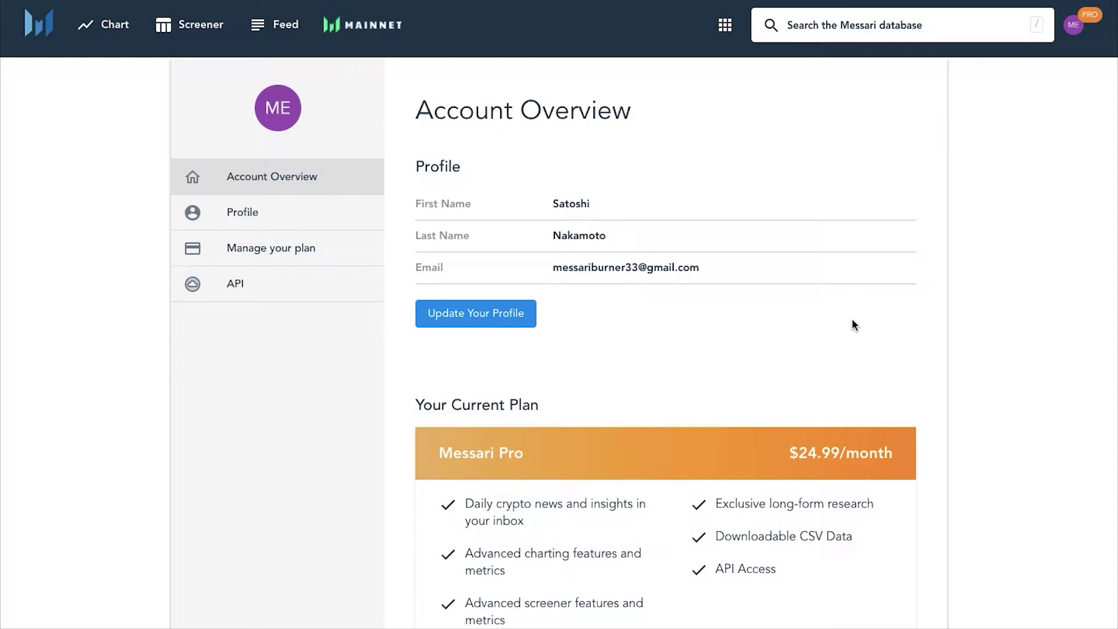
- Leave the account overview for the Messari news feed page
{"action": "left_click", "coordinate": [867, 29]}
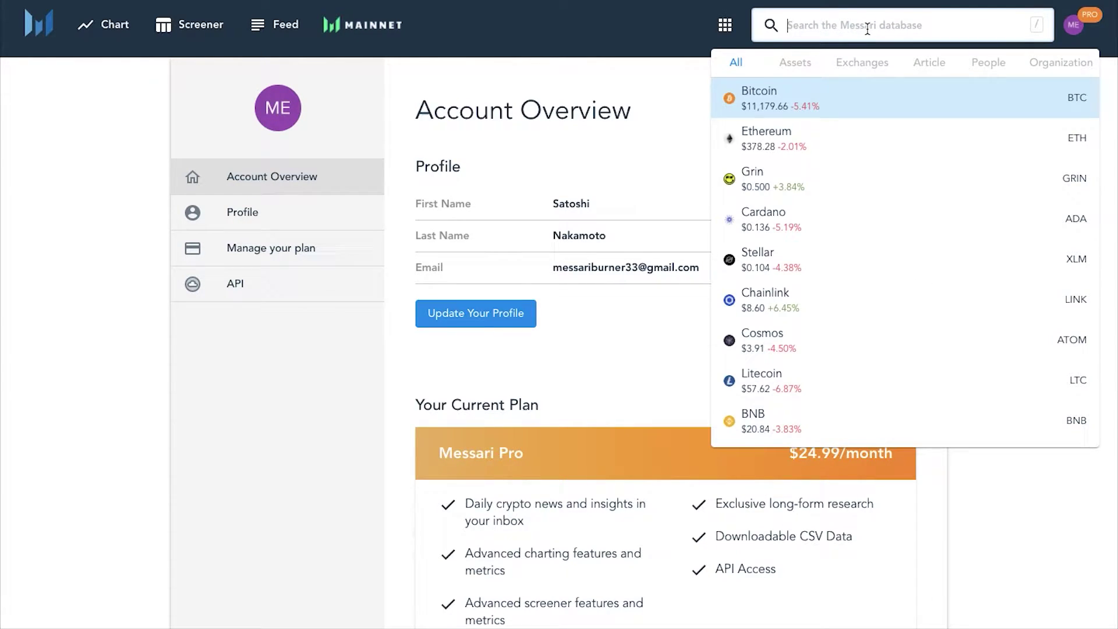
{"action": "left_click", "coordinate": [279, 27]}
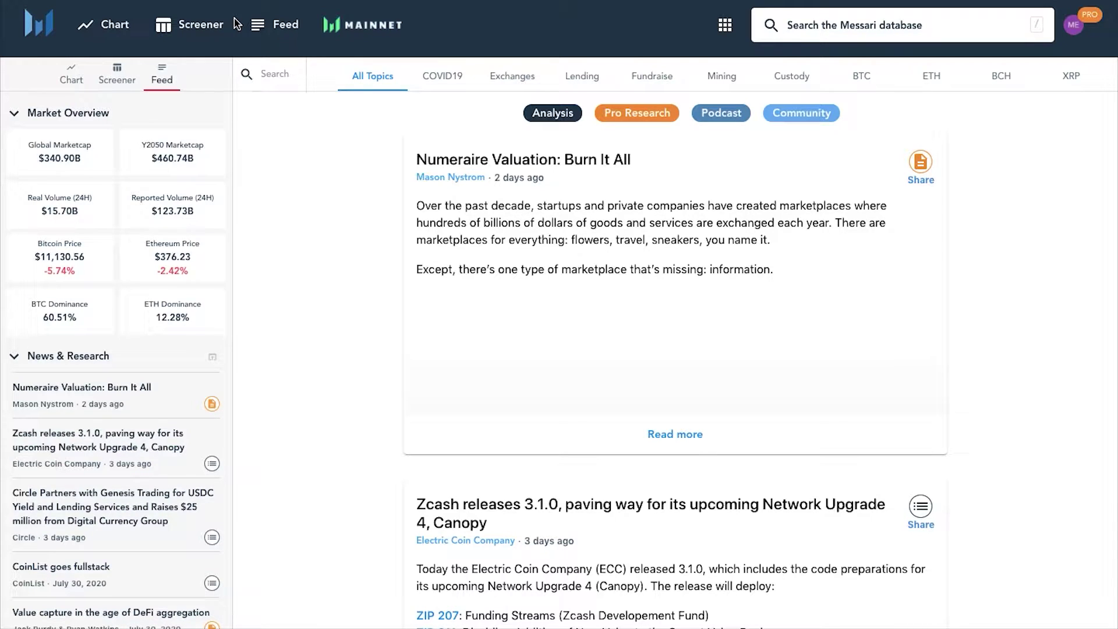
{"action": "mouse_move", "coordinate": [191, 25]}
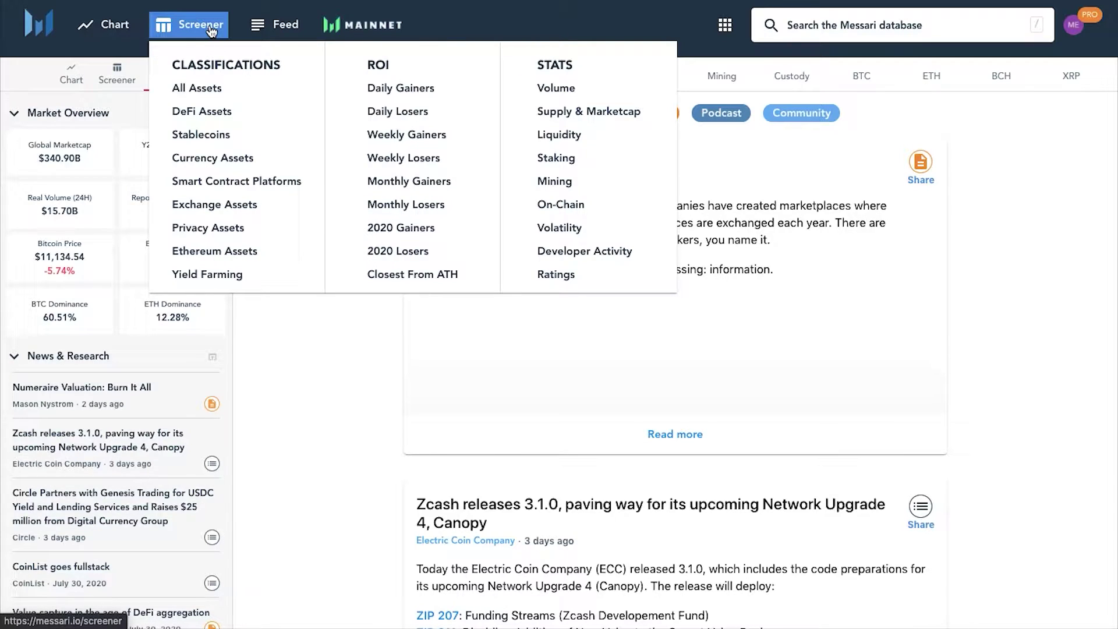
- Load the Screener page showing My Screener with 1,185 crypto assets
{"action": "left_click", "coordinate": [211, 31]}
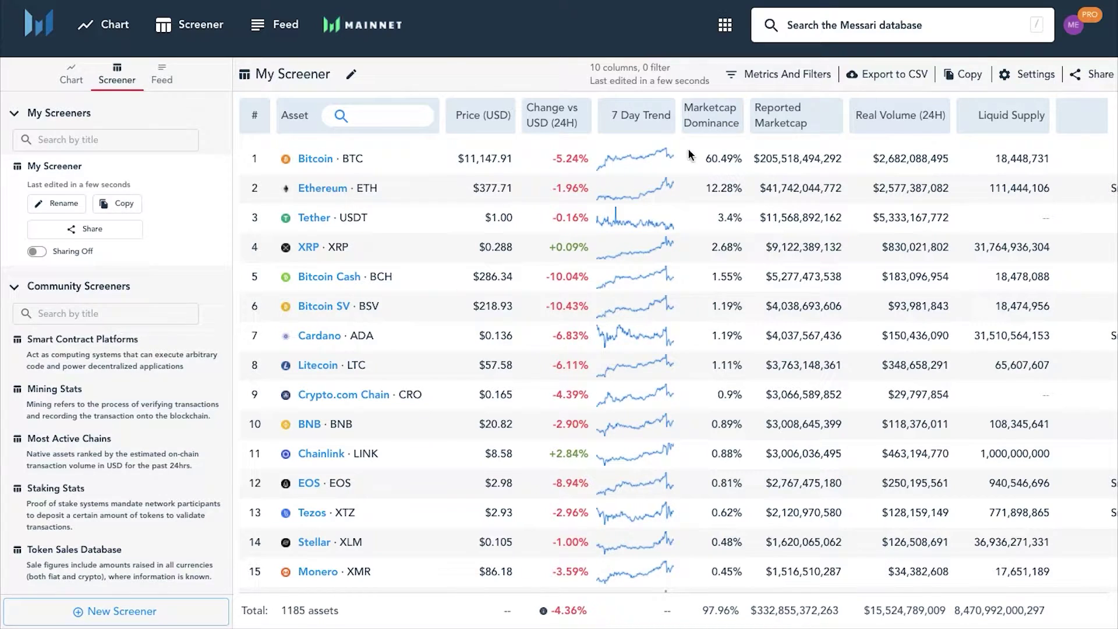
- Enable the Watch column in My Screener's Metrics and Filters settings
{"action": "left_click", "coordinate": [767, 81]}
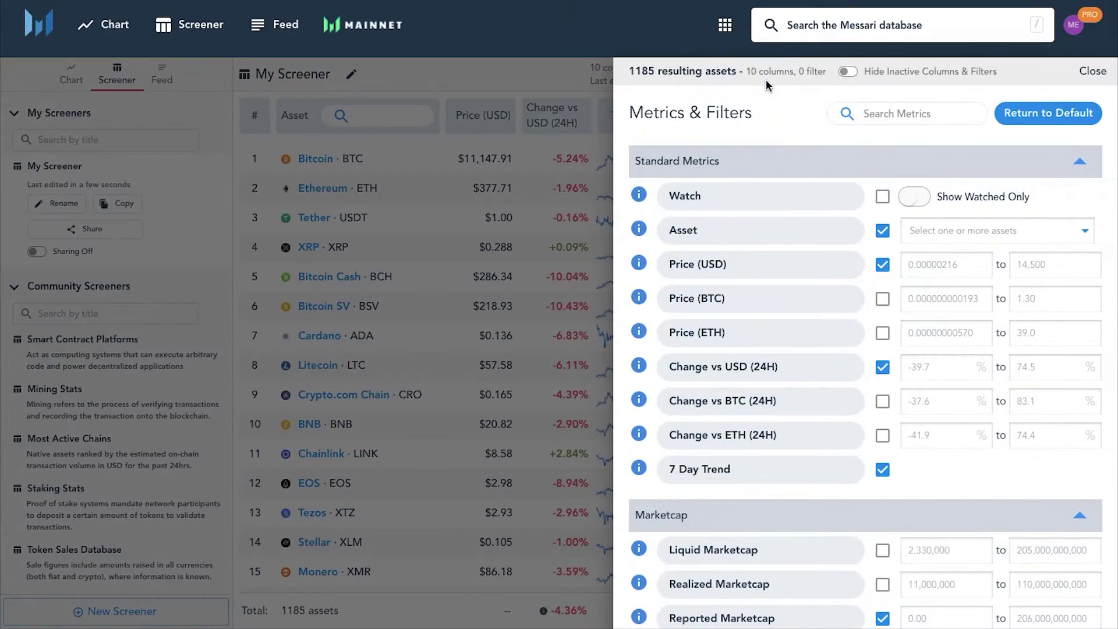
{"action": "left_click", "coordinate": [884, 198]}
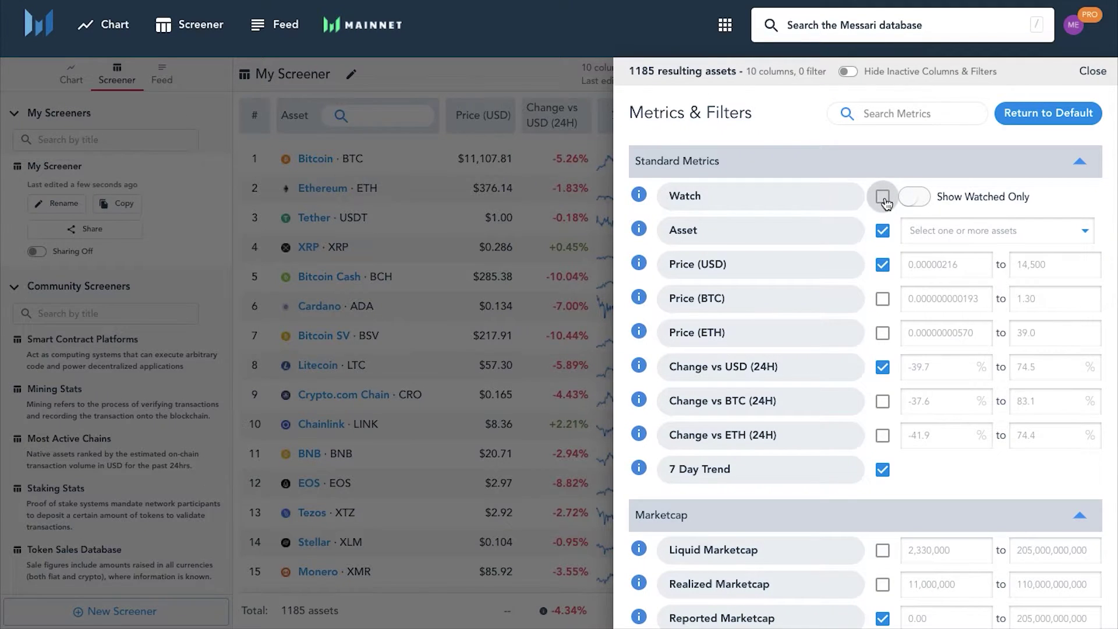
{"action": "left_click", "coordinate": [1088, 70]}
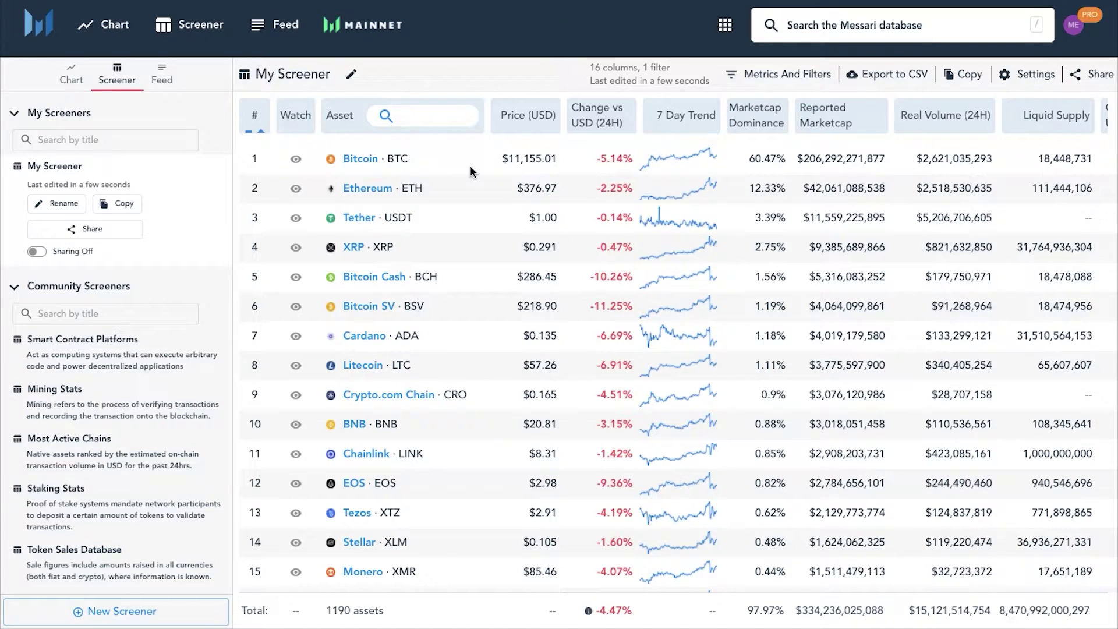
- Mark Bitcoin, Ethereum, Cardano and Zcash (searched as 'zec') as watched
{"action": "left_click", "coordinate": [296, 160]}
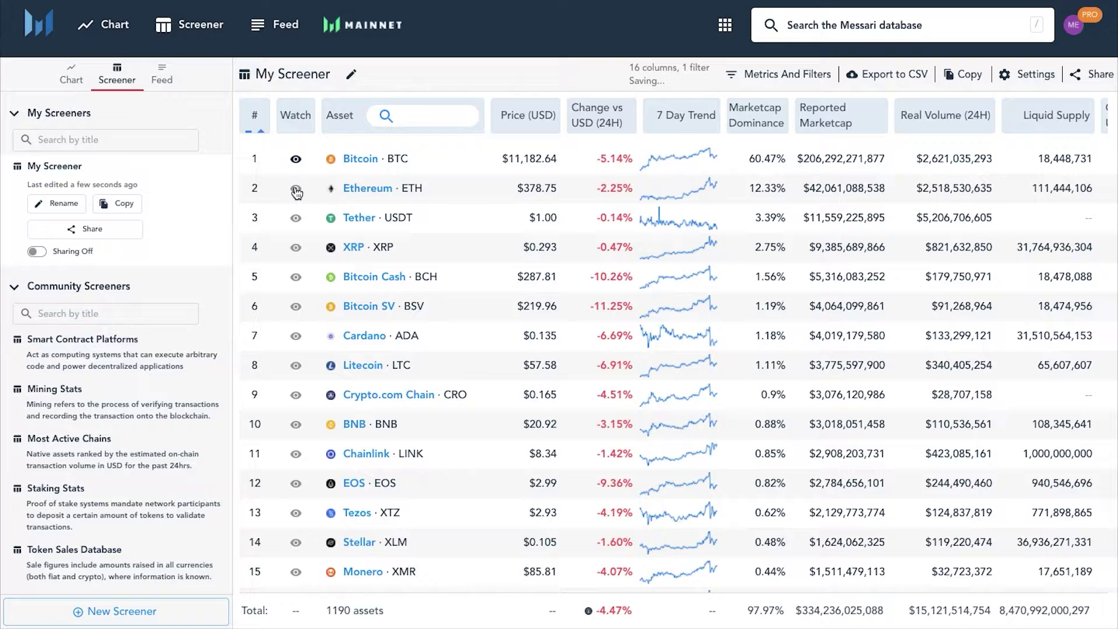
{"action": "left_click", "coordinate": [296, 190]}
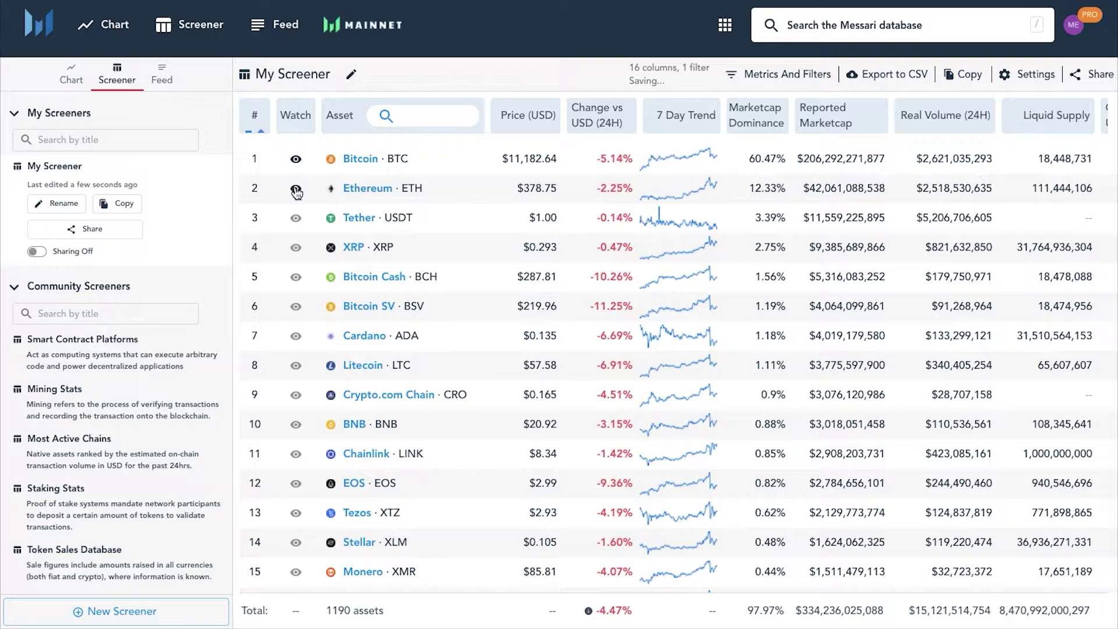
{"action": "left_click", "coordinate": [296, 337]}
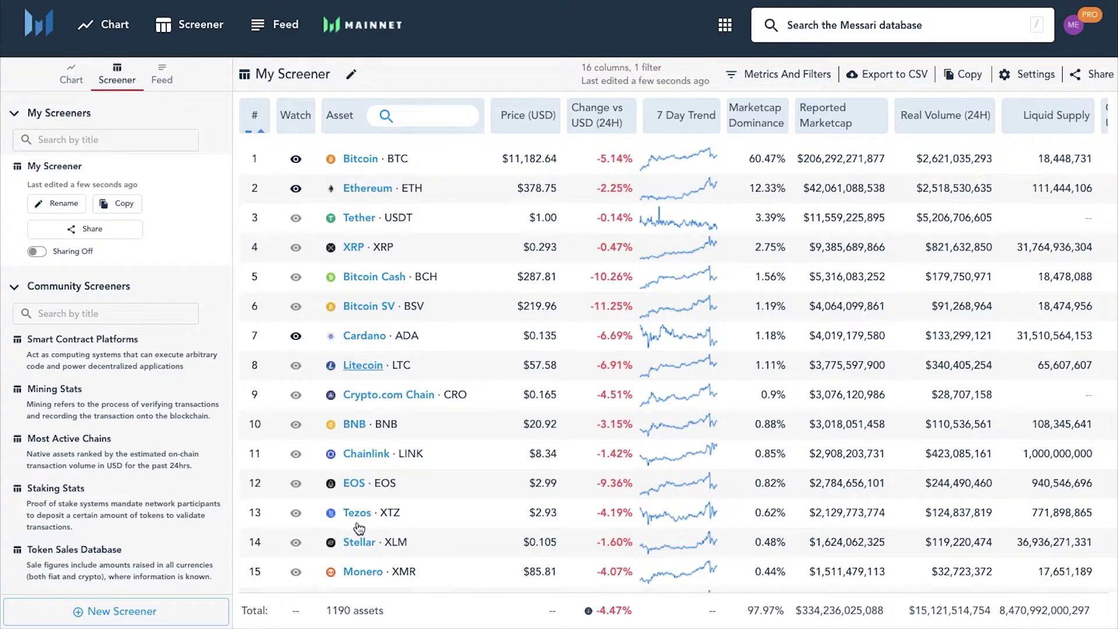
{"action": "left_click", "coordinate": [435, 116]}
{"action": "type", "text": "doge"}
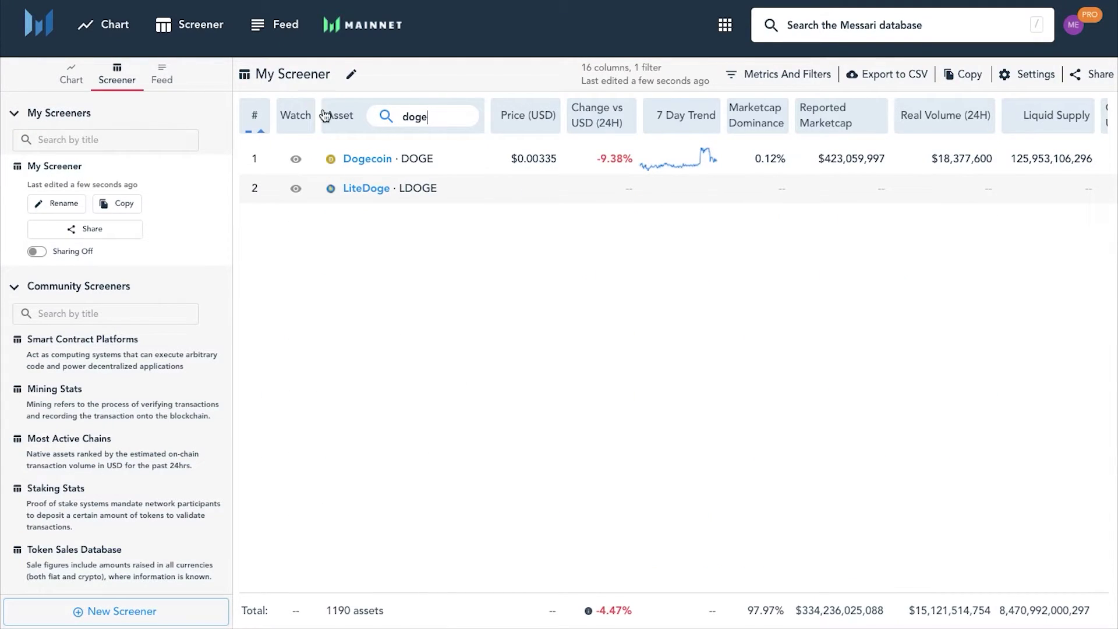
{"action": "double_click", "coordinate": [446, 115]}
{"action": "type", "text": "zec"}
{"action": "left_click", "coordinate": [296, 159]}
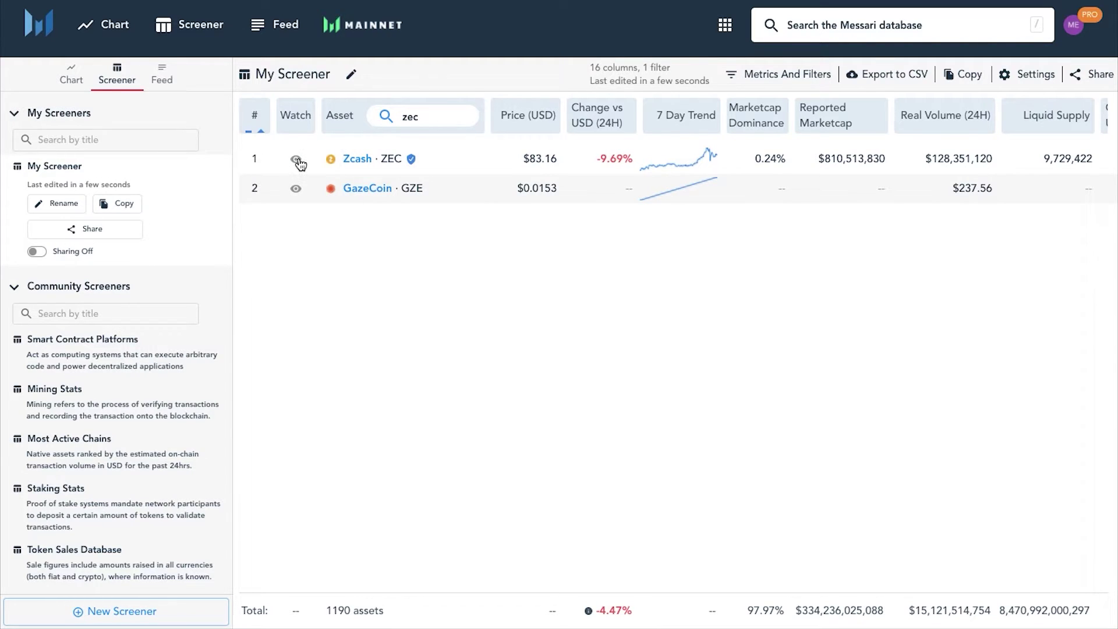
- Watch Aave ('lend') and Kyber Network ('knc'), then clear the asset search
{"action": "double_click", "coordinate": [429, 116]}
{"action": "type", "text": "lend"}
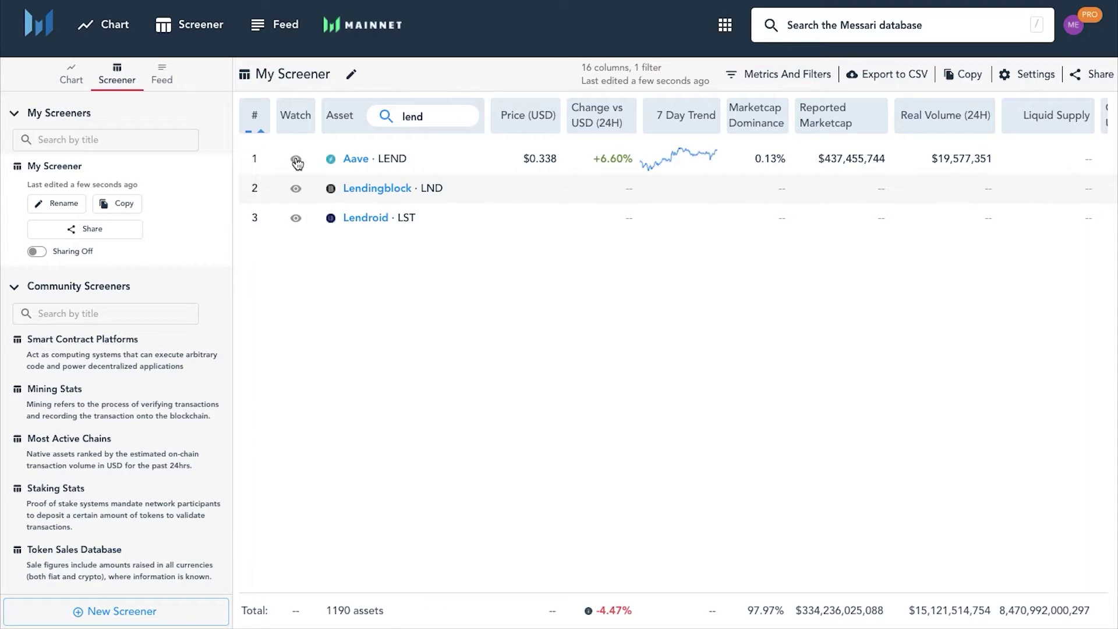
{"action": "left_click", "coordinate": [296, 158]}
{"action": "double_click", "coordinate": [419, 117]}
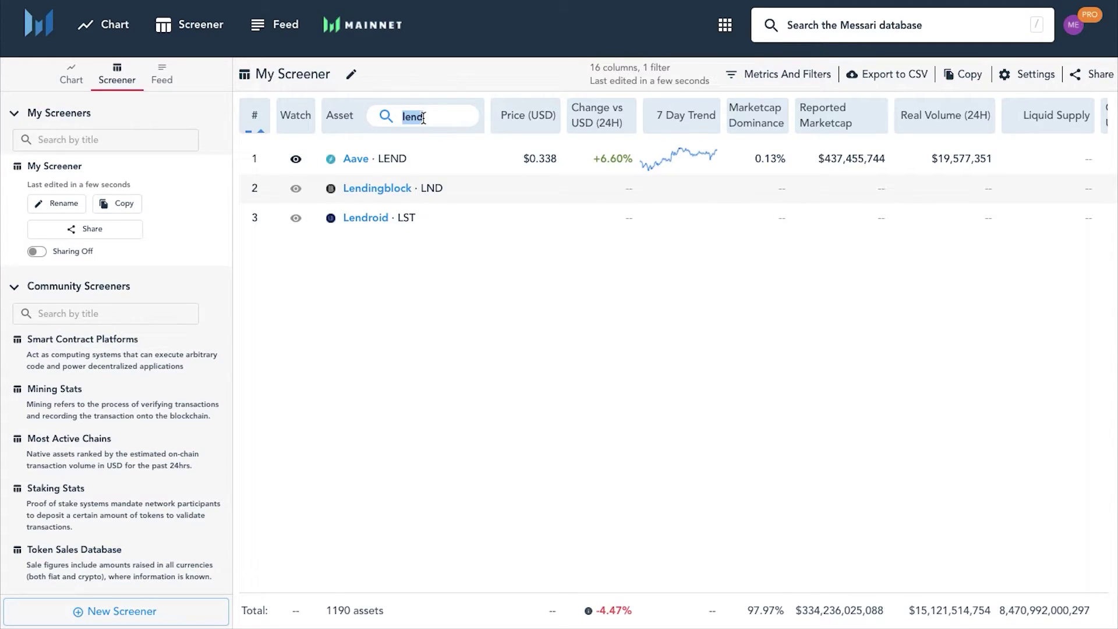
{"action": "type", "text": "knc"}
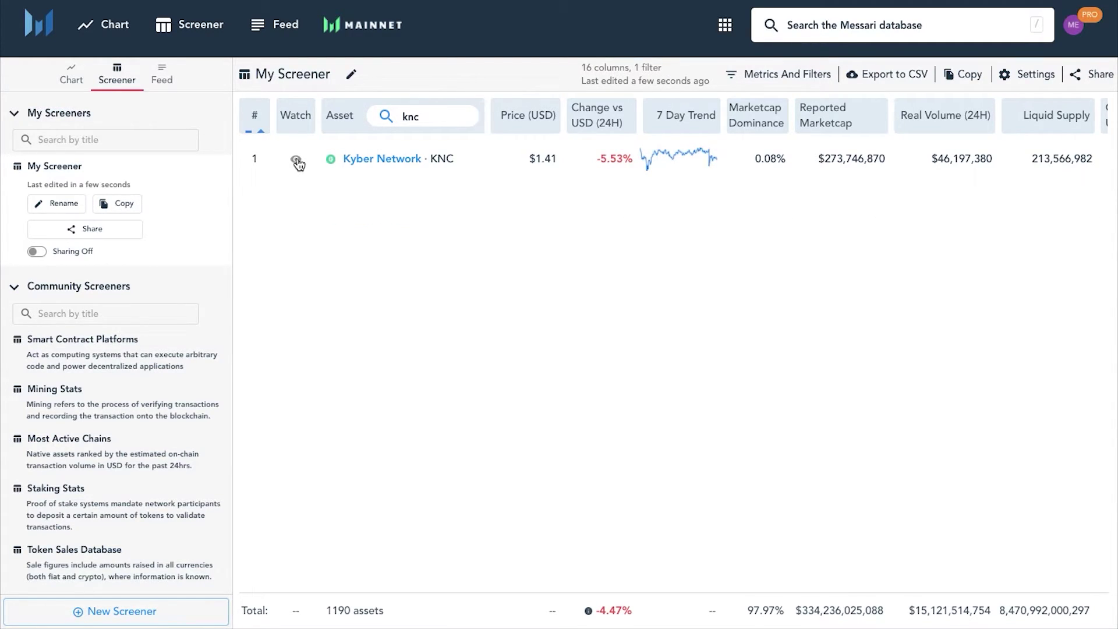
{"action": "left_click", "coordinate": [297, 159]}
{"action": "double_click", "coordinate": [414, 117]}
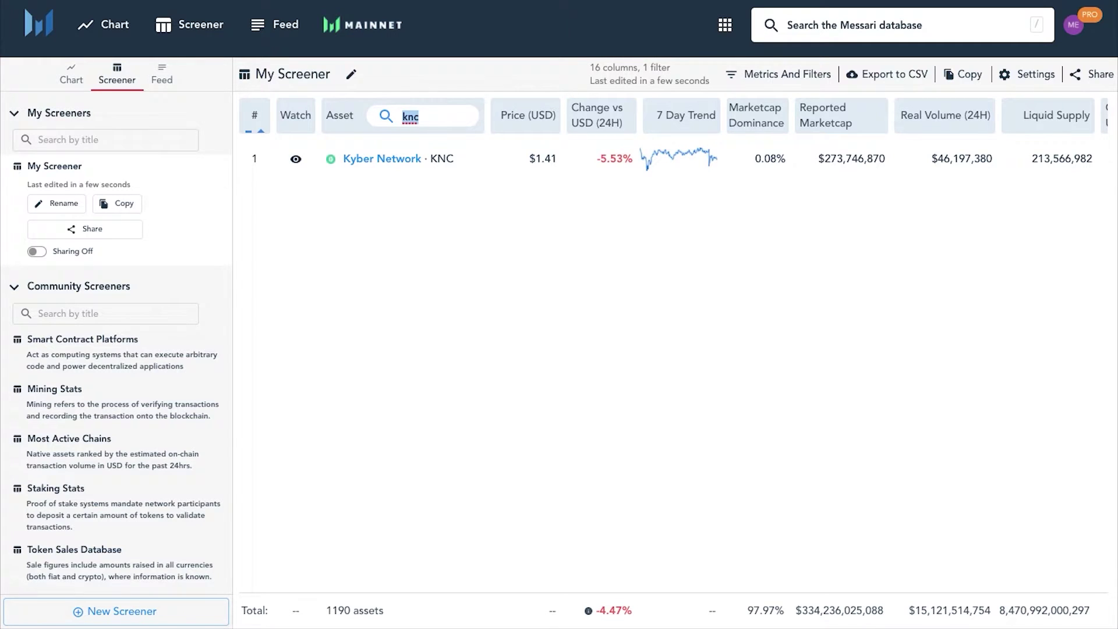
{"action": "key", "text": "BackSpace"}
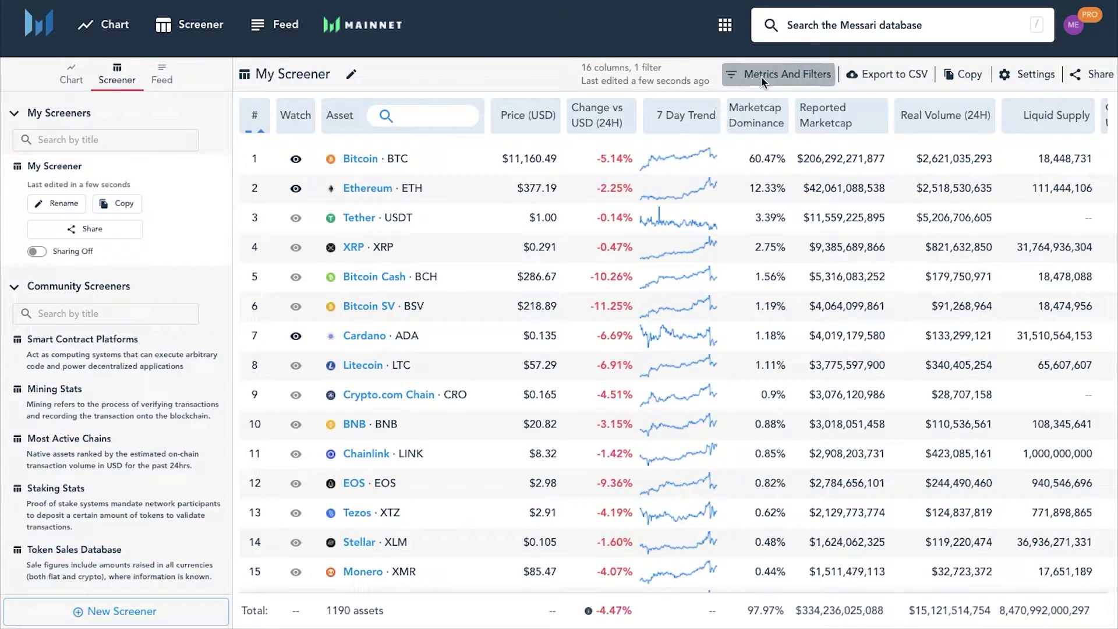
- Turn on Show Watched Only so the table lists just the seven watched coins
{"action": "left_click", "coordinate": [761, 76]}
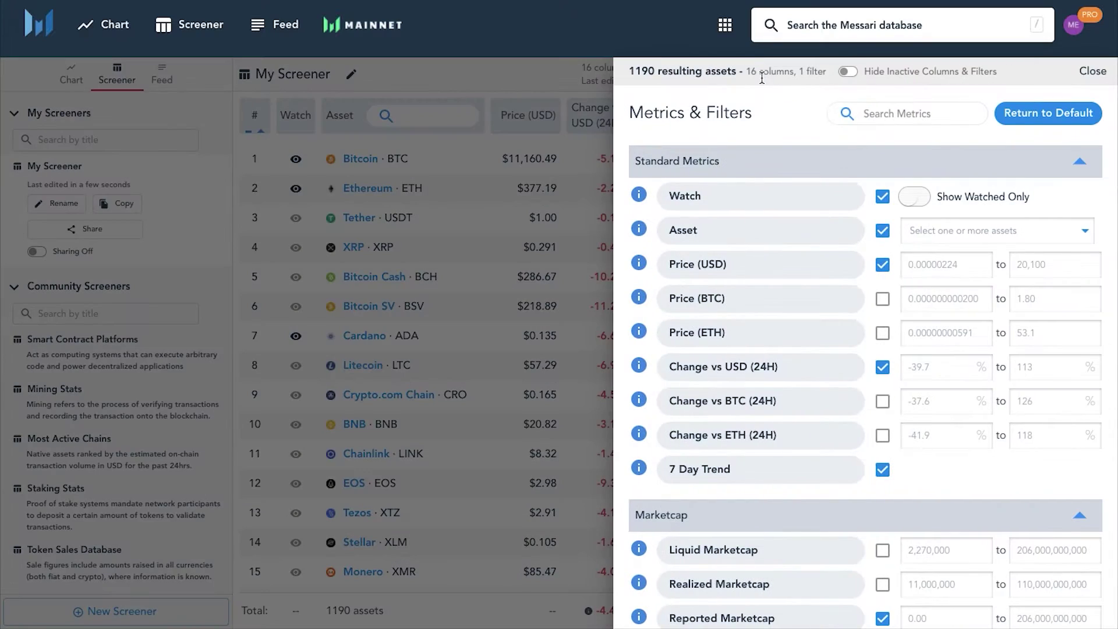
{"action": "left_click", "coordinate": [913, 198]}
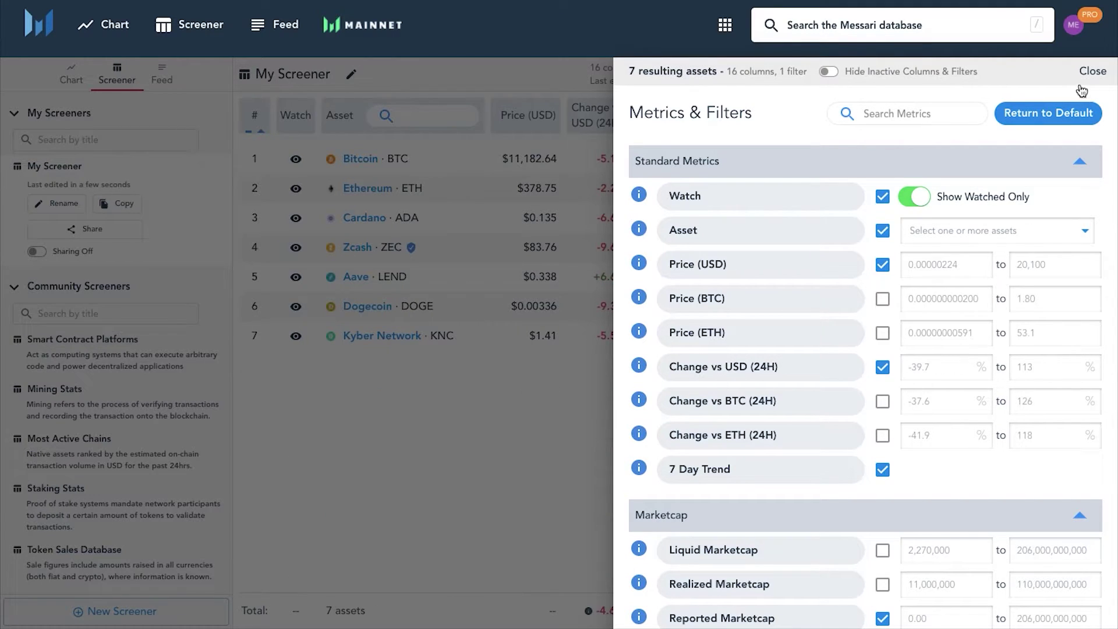
{"action": "left_click", "coordinate": [1093, 71]}
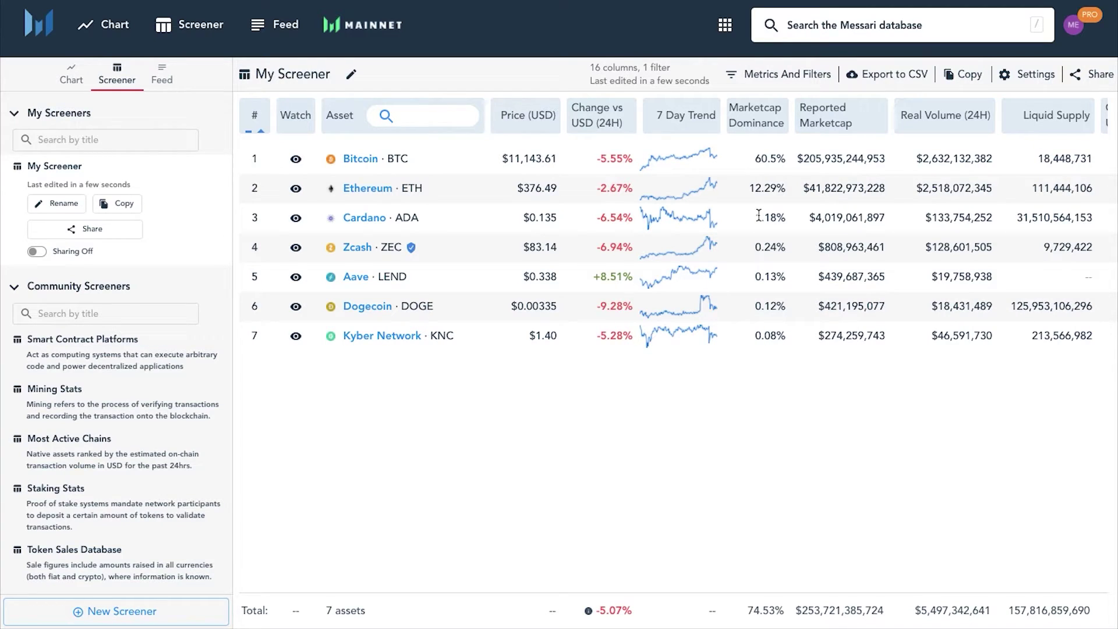
- Add Change vs BTC (24H), USD/BTC 7D, and USD MTD, QTD, YTD columns
{"action": "left_click", "coordinate": [769, 74]}
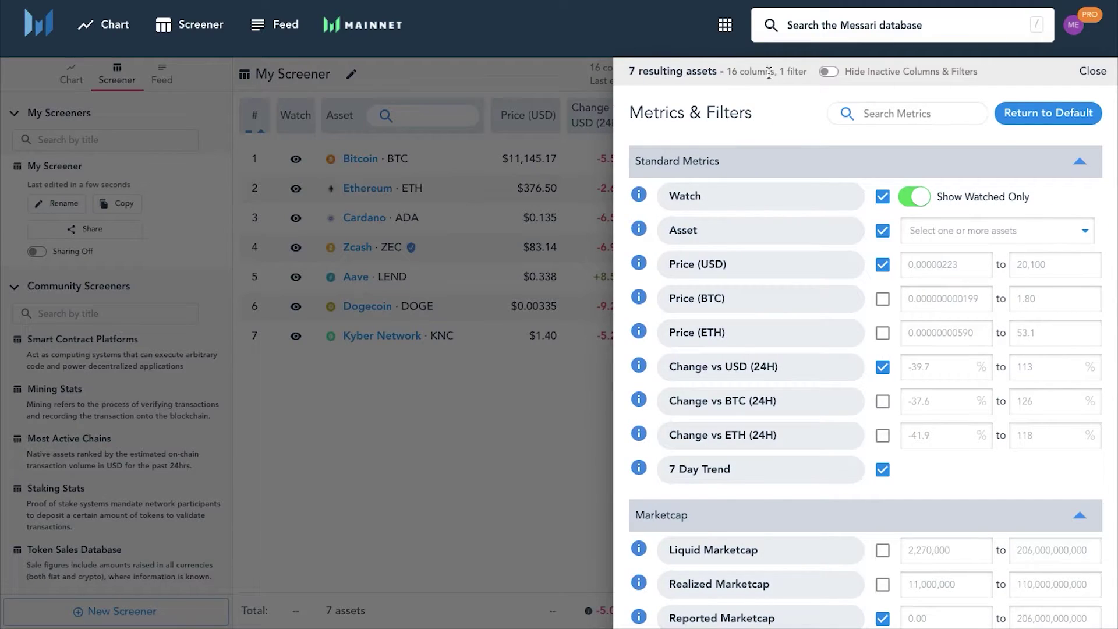
{"action": "left_click", "coordinate": [883, 402]}
{"action": "left_click", "coordinate": [885, 114]}
{"action": "type", "text": "sh"}
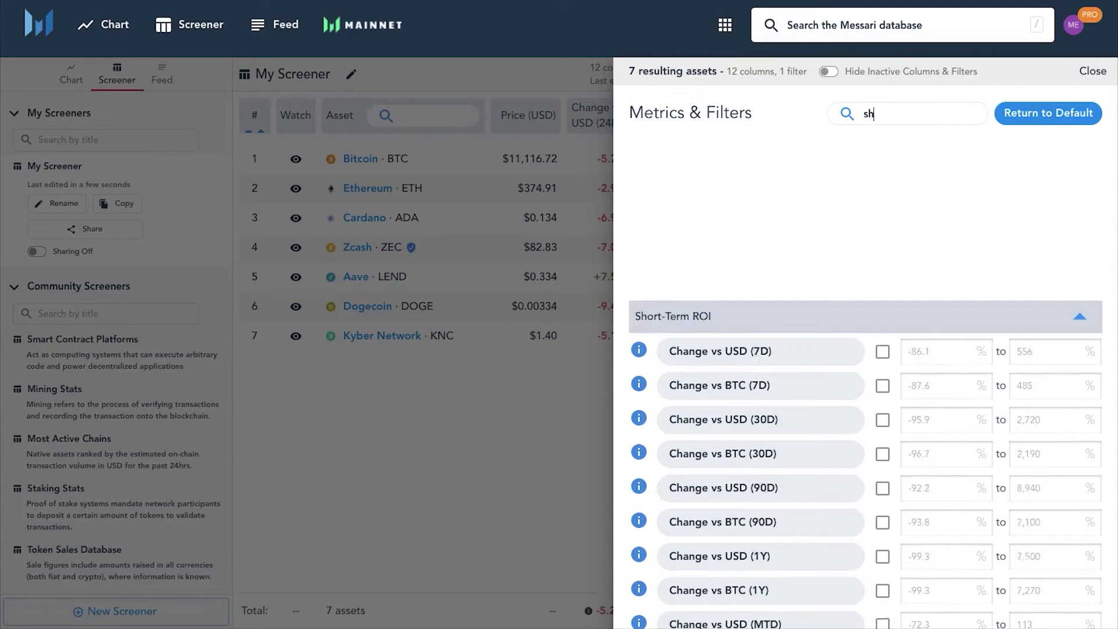
{"action": "type", "text": "ort"}
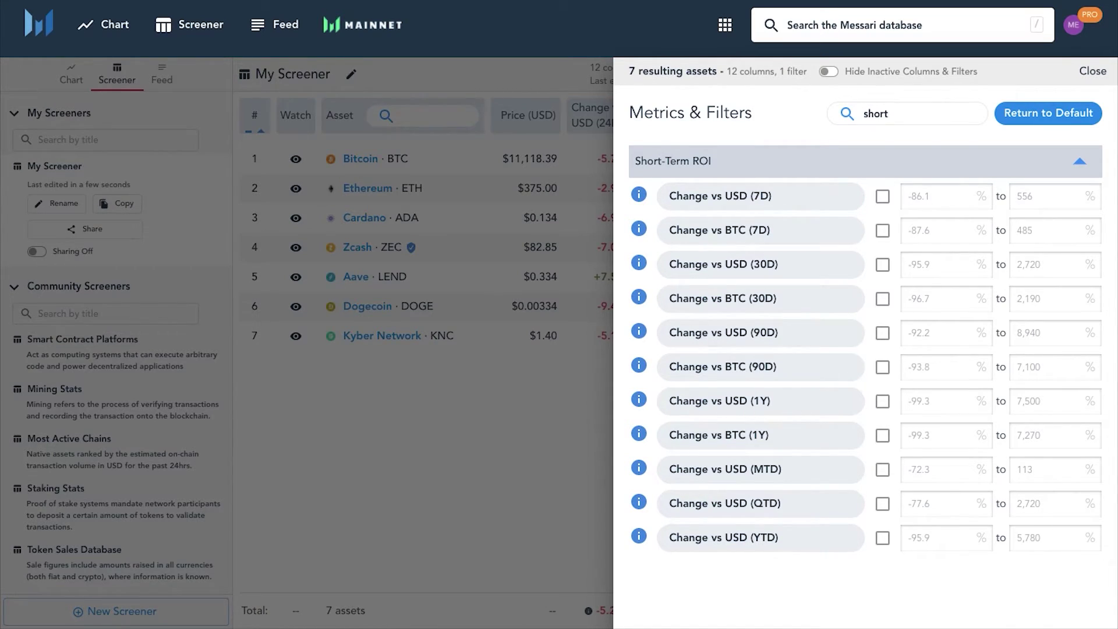
{"action": "left_click", "coordinate": [884, 198]}
{"action": "left_click", "coordinate": [884, 232]}
{"action": "left_click", "coordinate": [884, 472]}
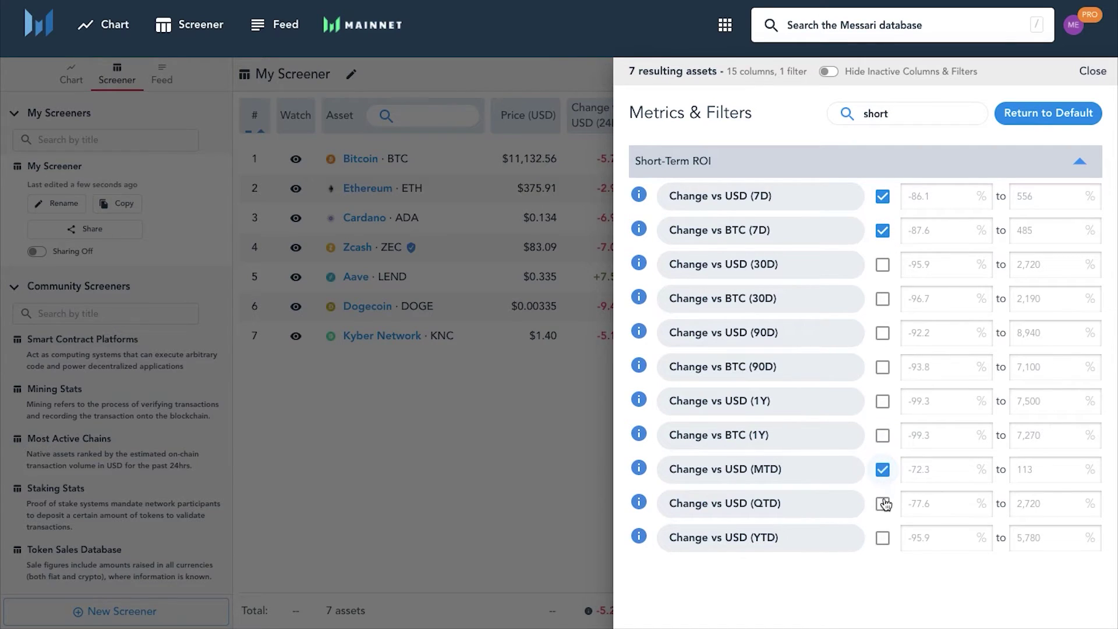
{"action": "left_click", "coordinate": [884, 505]}
{"action": "left_click", "coordinate": [883, 538]}
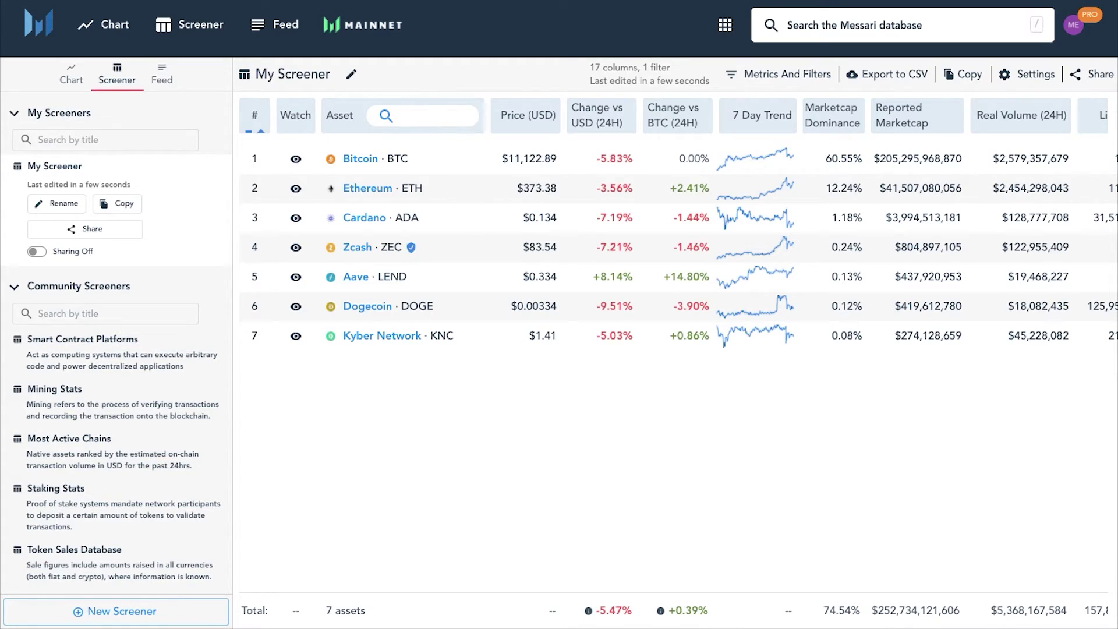
- Try sorting by each ROI column, ending on Change vs USD (YTD) with Aave first
{"action": "left_click", "coordinate": [610, 122]}
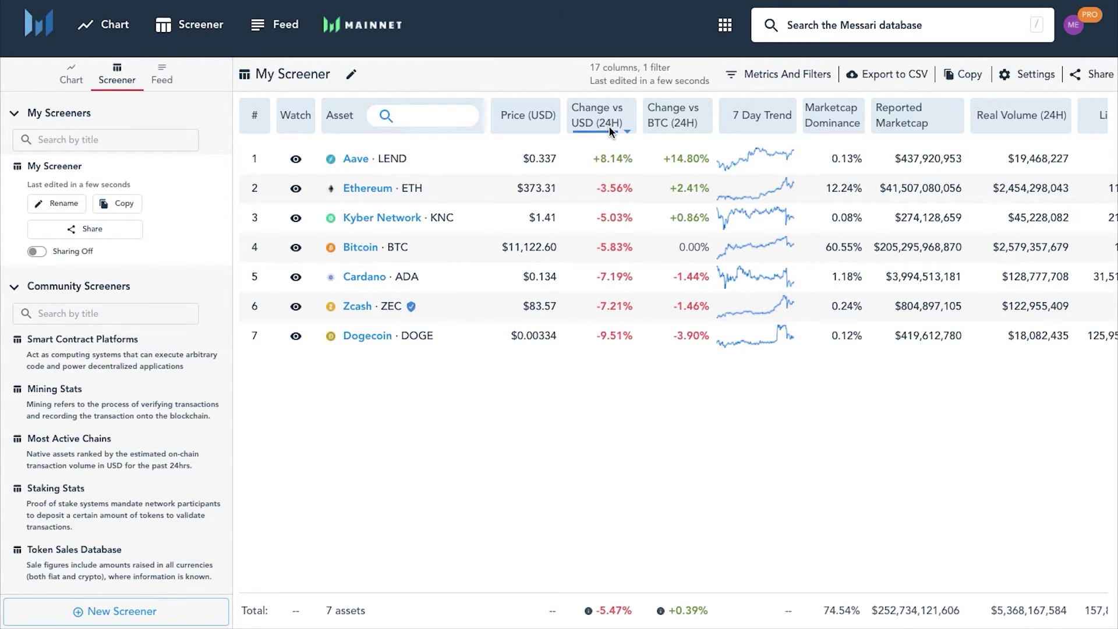
{"action": "left_click", "coordinate": [678, 121]}
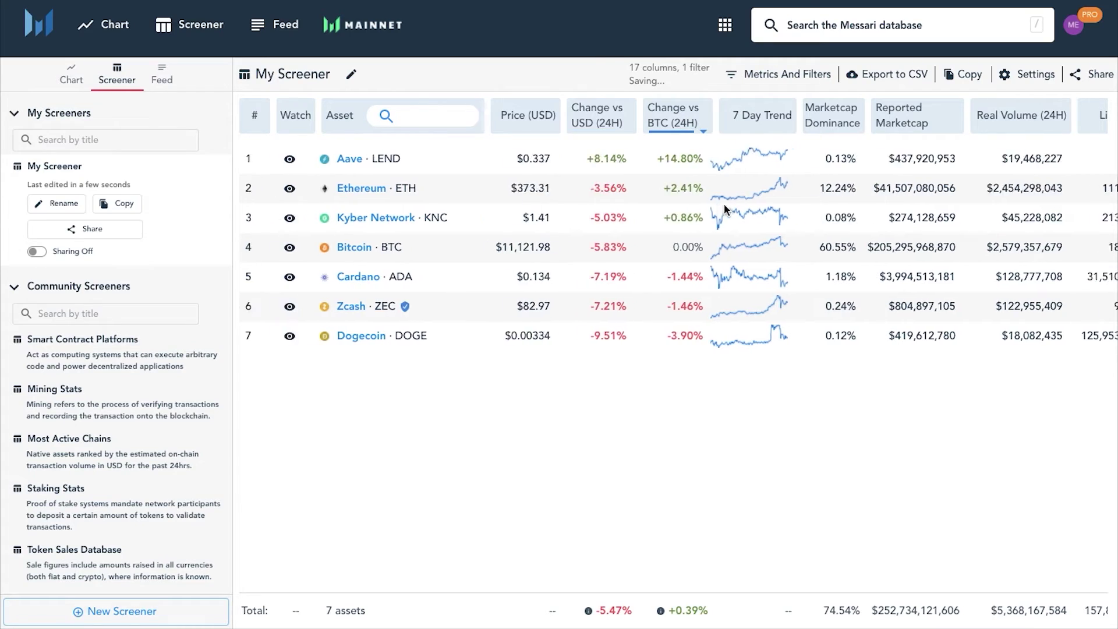
{"action": "scroll", "coordinate": [725, 208], "scroll_direction": "right", "scroll_amount": 10}
{"action": "left_click", "coordinate": [556, 111]}
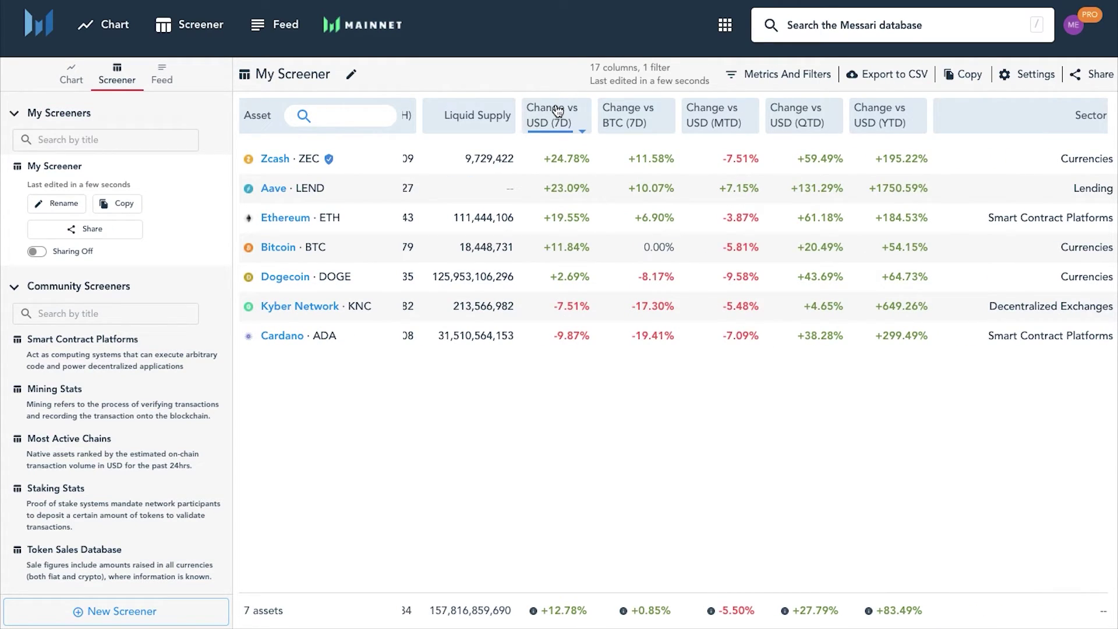
{"action": "left_click", "coordinate": [626, 116]}
{"action": "left_click", "coordinate": [798, 126]}
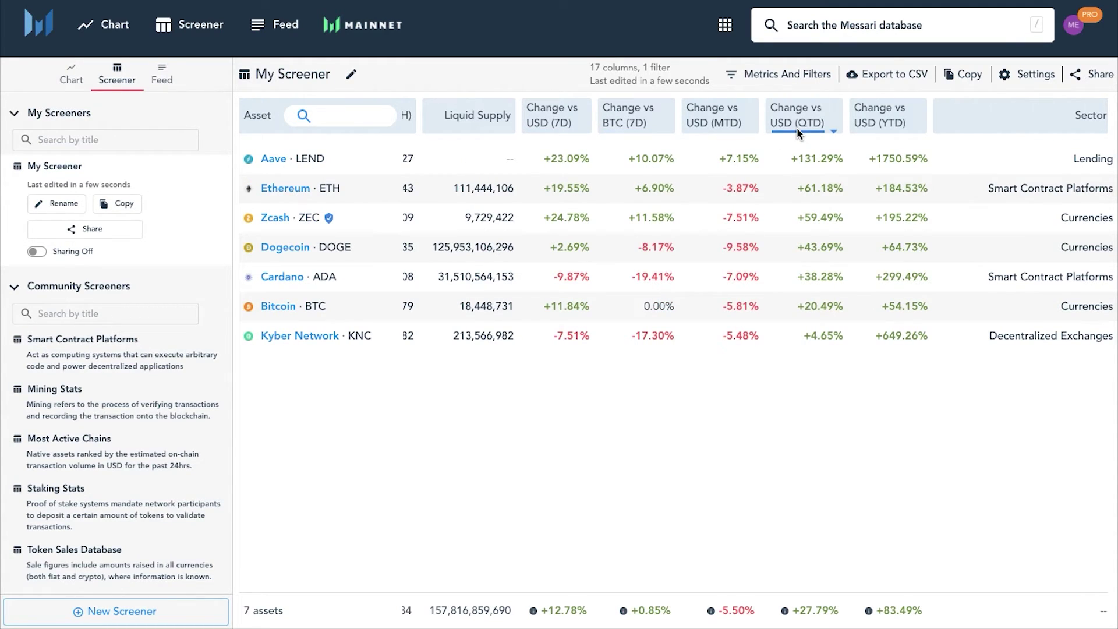
{"action": "left_click", "coordinate": [912, 120]}
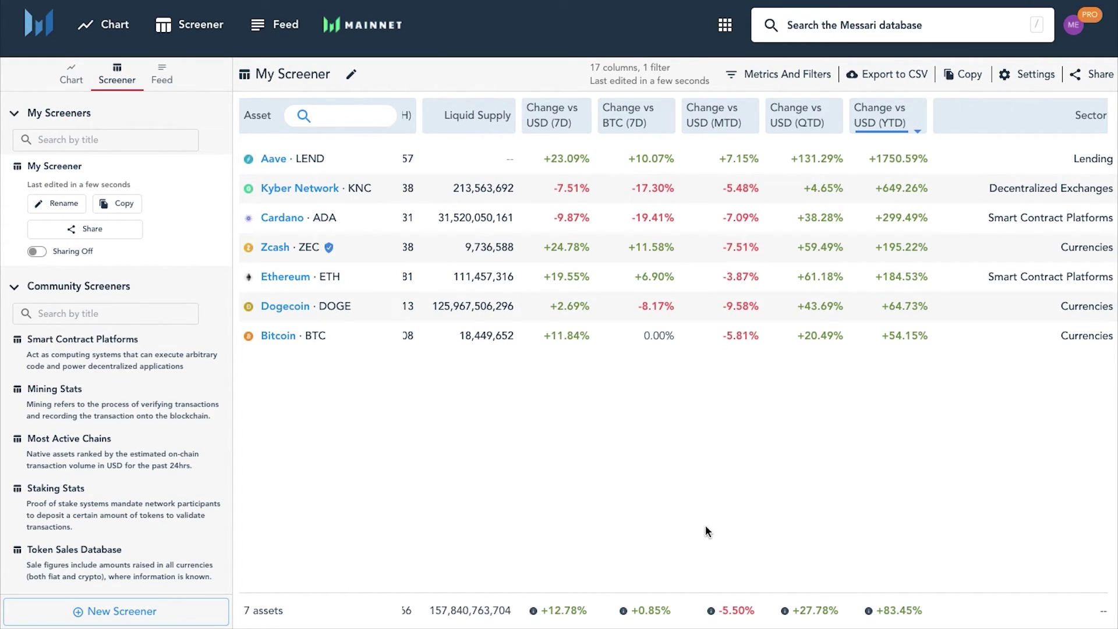
- Rename the screener to 'Satoshi's Screener' and bookmark its page in Chrome
{"action": "left_click", "coordinate": [351, 74]}
{"action": "double_click", "coordinate": [442, 247]}
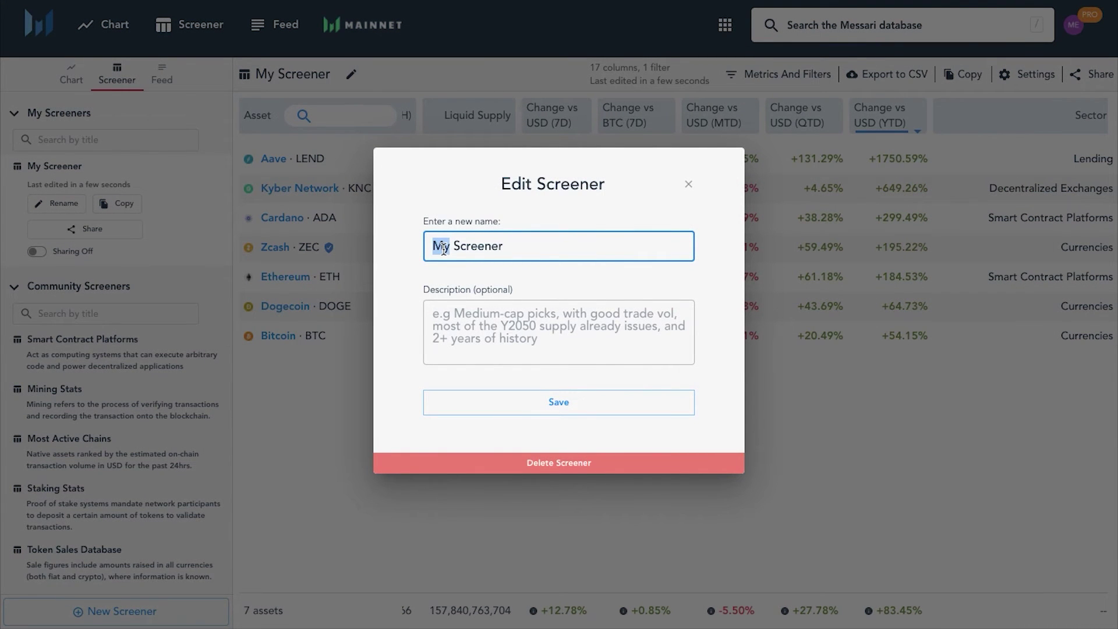
{"action": "type", "text": "Satoshi's"}
{"action": "left_click", "coordinate": [547, 406]}
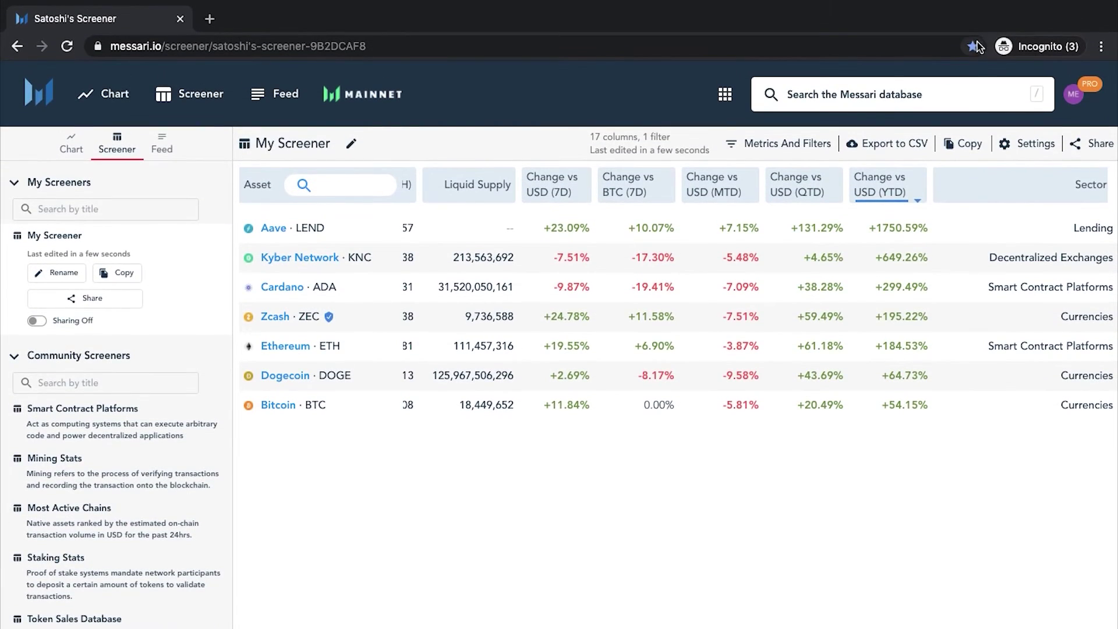
{"action": "left_click", "coordinate": [973, 46]}
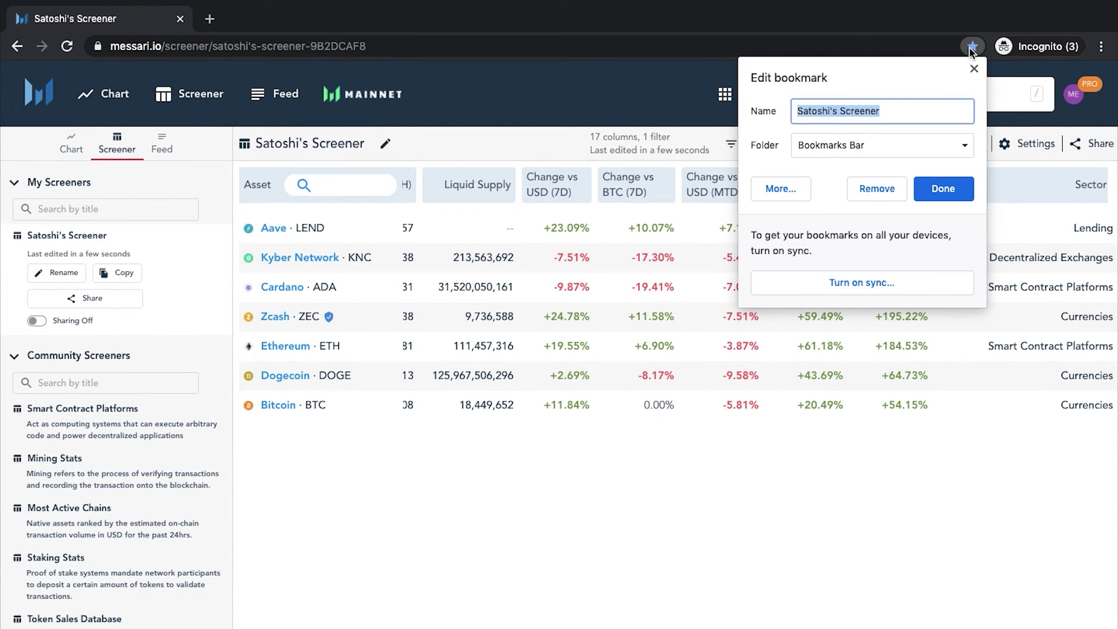
{"action": "left_click", "coordinate": [944, 189]}
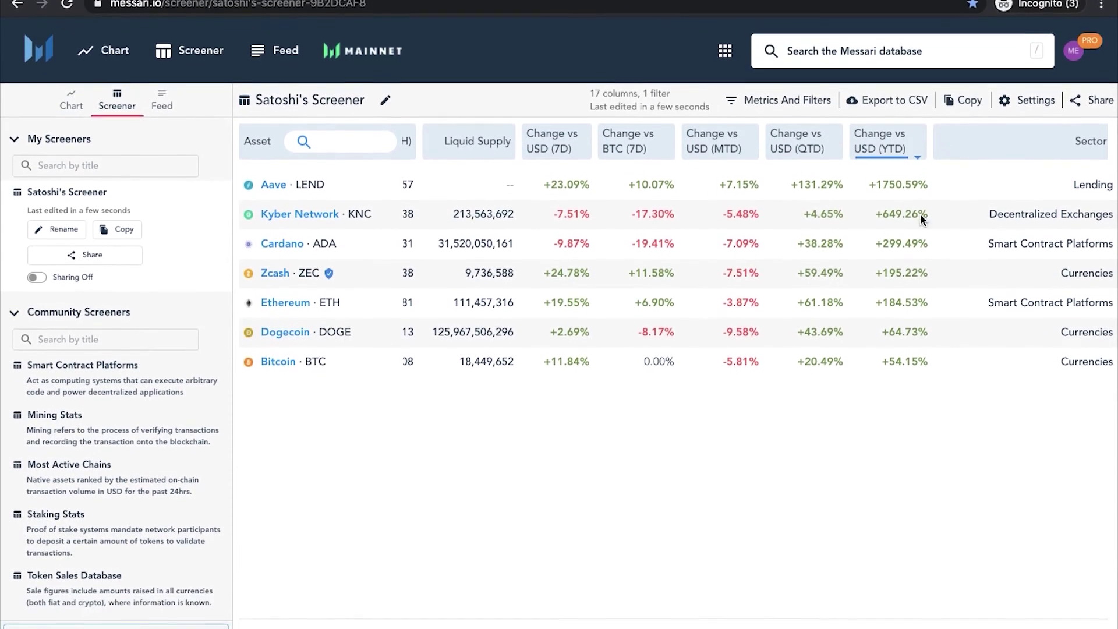